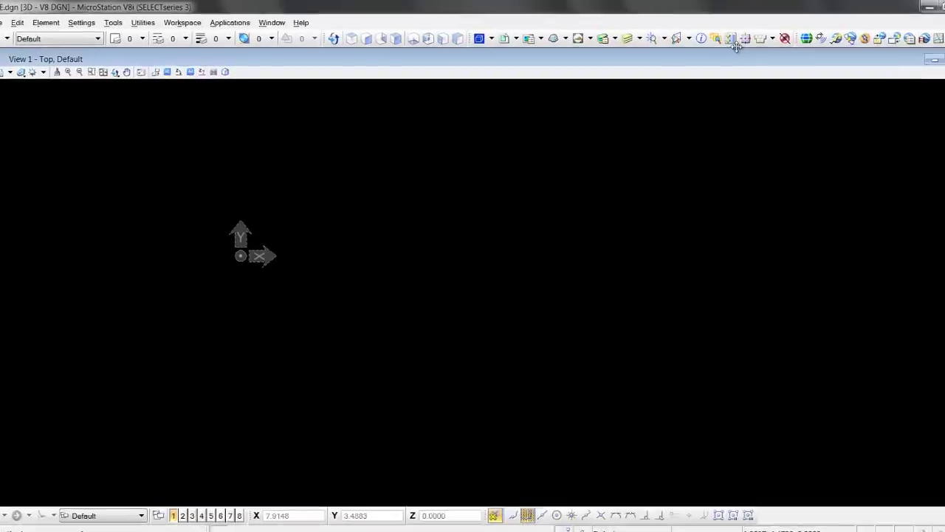
- Open Geographic as a floating toolbox in the view and launch the model's coordinate system settings
{"action": "left_click", "coordinate": [115, 24]}
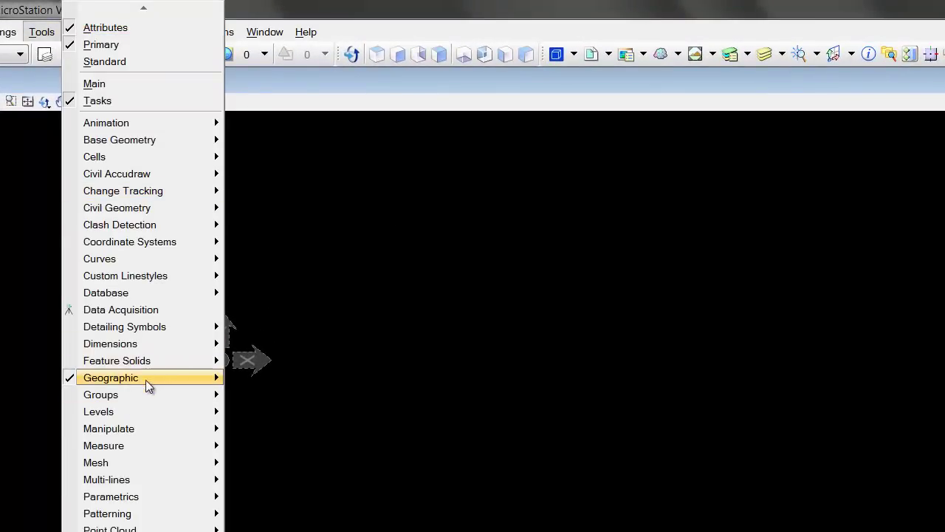
{"action": "mouse_move", "coordinate": [145, 379]}
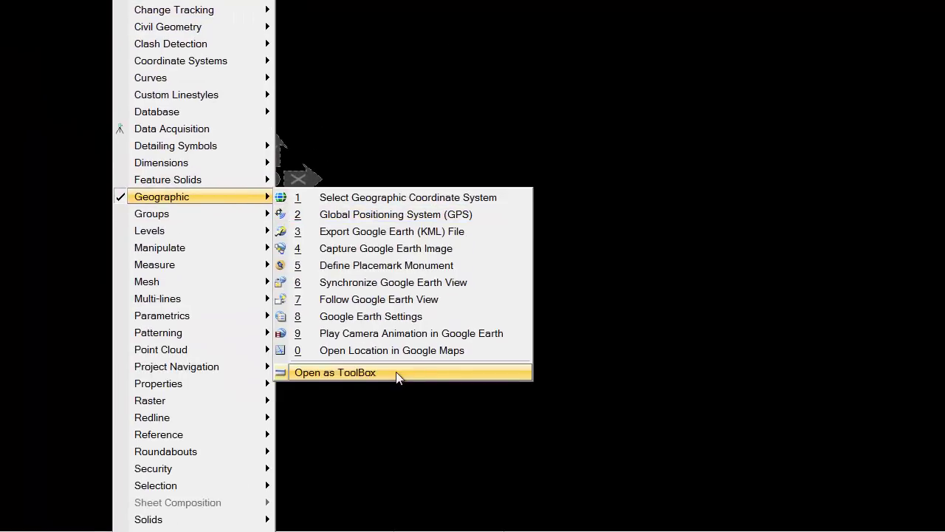
{"action": "left_click", "coordinate": [384, 372]}
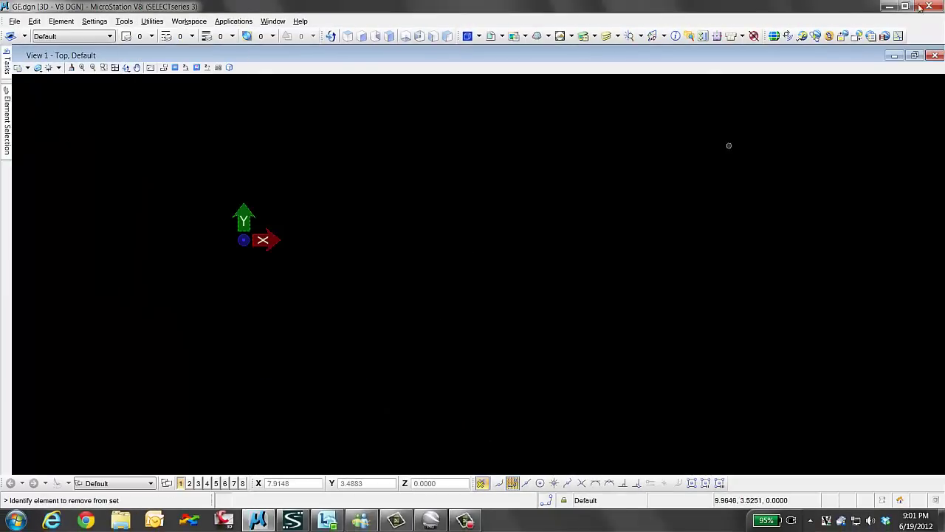
{"action": "left_click_drag", "start_coordinate": [770, 36], "coordinate": [485, 197]}
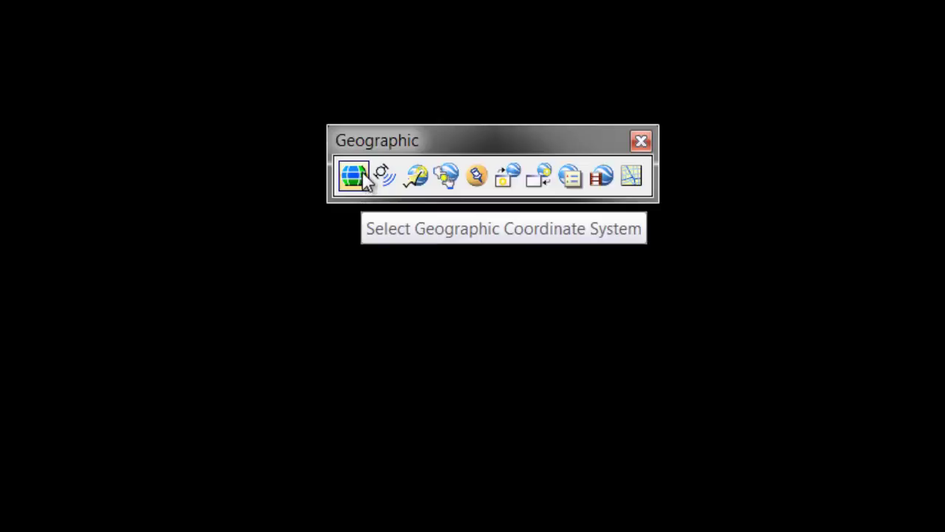
{"action": "left_click", "coordinate": [359, 175]}
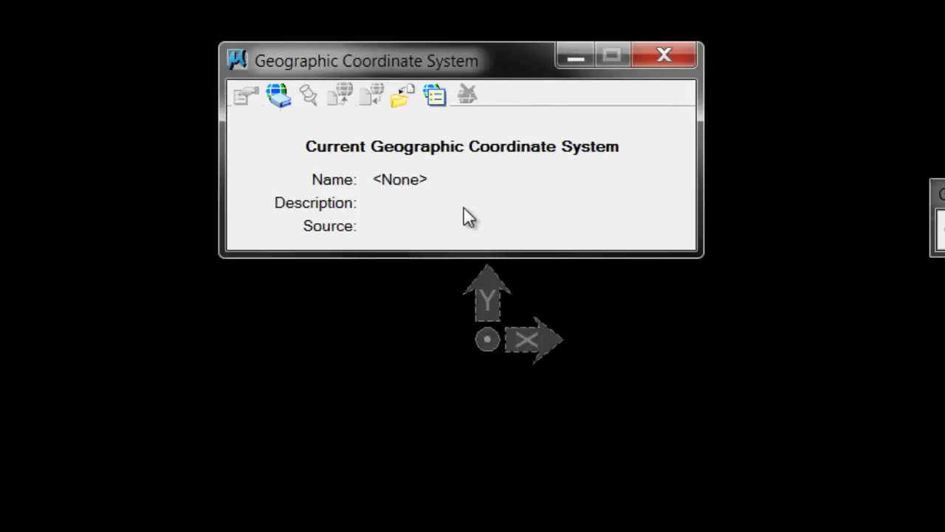
- Open the From Library list of coordinate systems in the Geographic Coordinate System dialog
{"action": "left_click", "coordinate": [284, 99]}
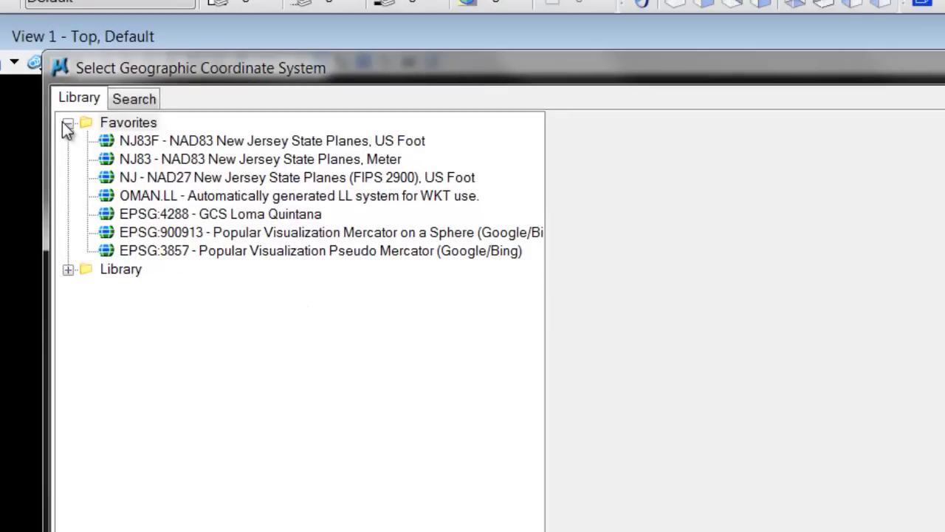
- Collapse Favorites, expand the Library's Projected group, and browse the Geographic and Uncategorized groups
{"action": "left_click", "coordinate": [68, 124]}
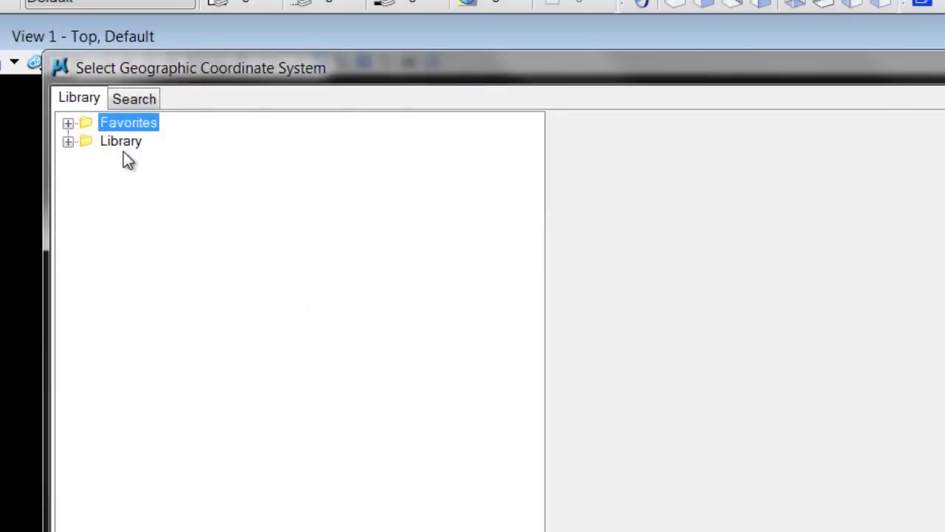
{"action": "left_click", "coordinate": [68, 142]}
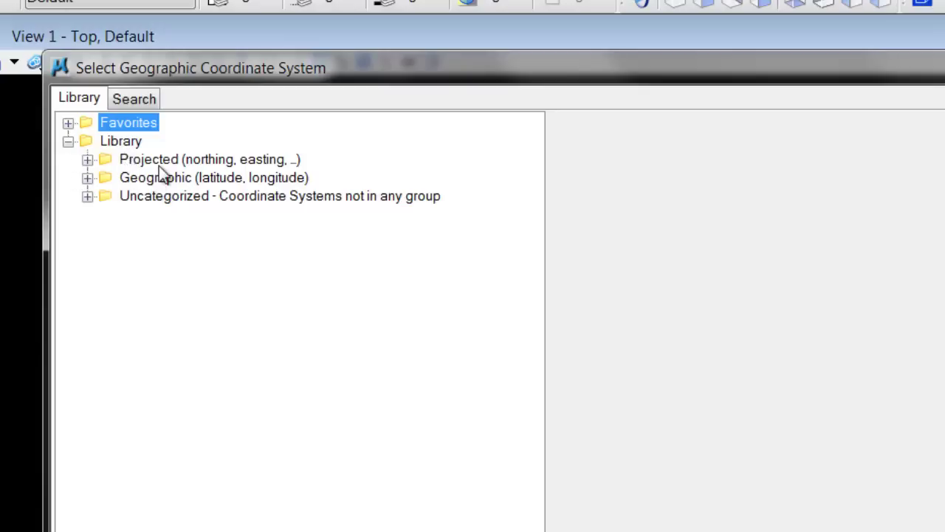
{"action": "left_click", "coordinate": [87, 160]}
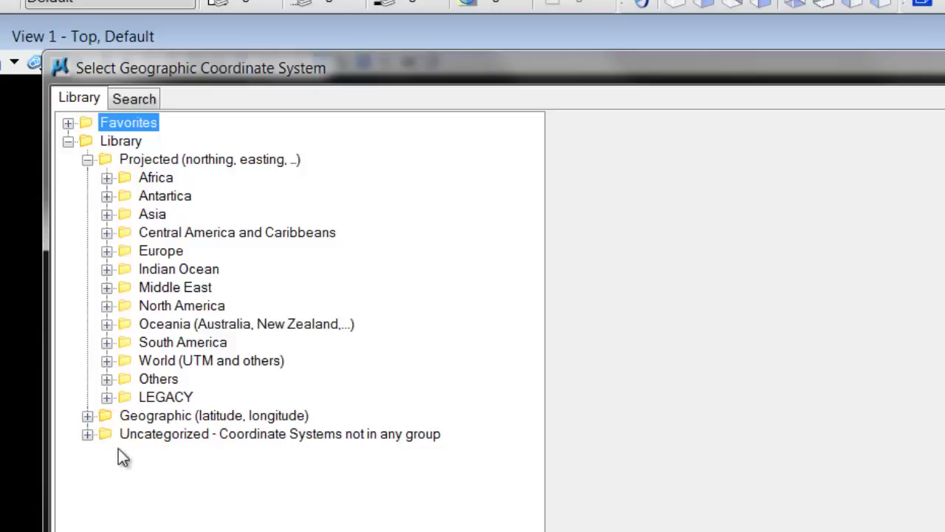
{"action": "left_click", "coordinate": [88, 415]}
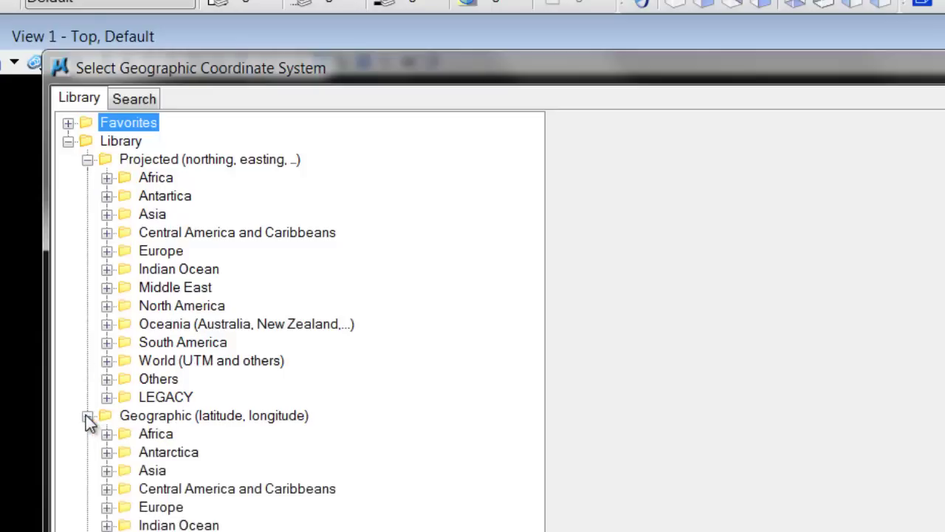
{"action": "left_click", "coordinate": [87, 415]}
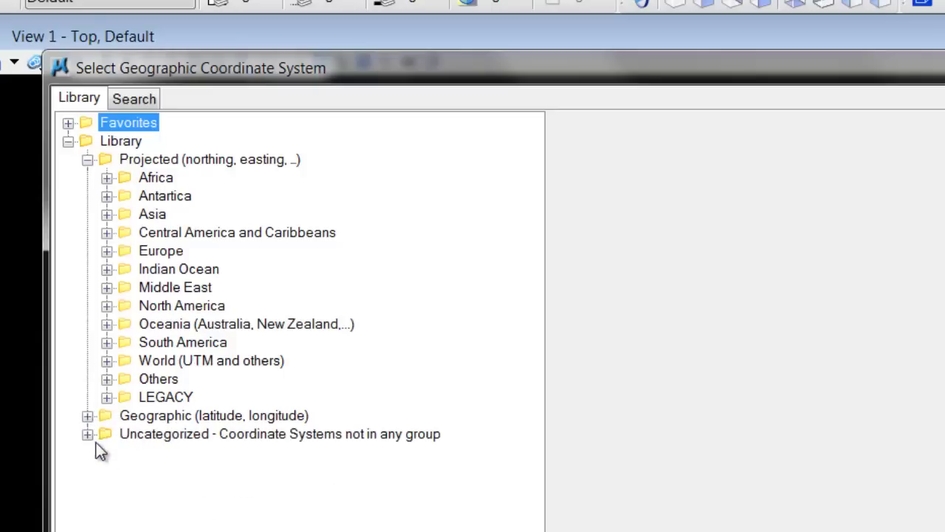
{"action": "left_click", "coordinate": [158, 437]}
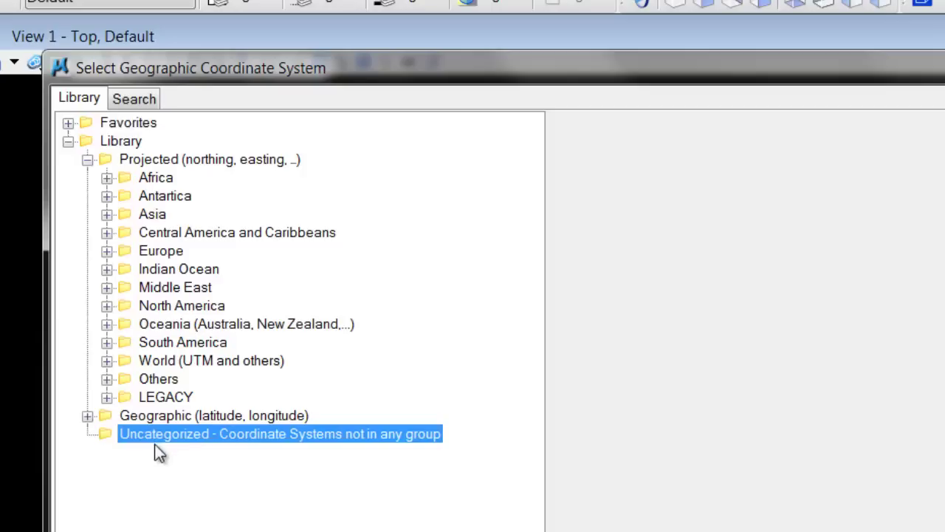
{"action": "left_click", "coordinate": [87, 160]}
{"action": "left_click", "coordinate": [87, 159]}
- Drill into North America > United States of America > New Jersey and preview NJ - NAD27 and NJ83F
{"action": "left_click", "coordinate": [107, 342]}
{"action": "left_click", "coordinate": [107, 342]}
{"action": "left_click", "coordinate": [107, 306]}
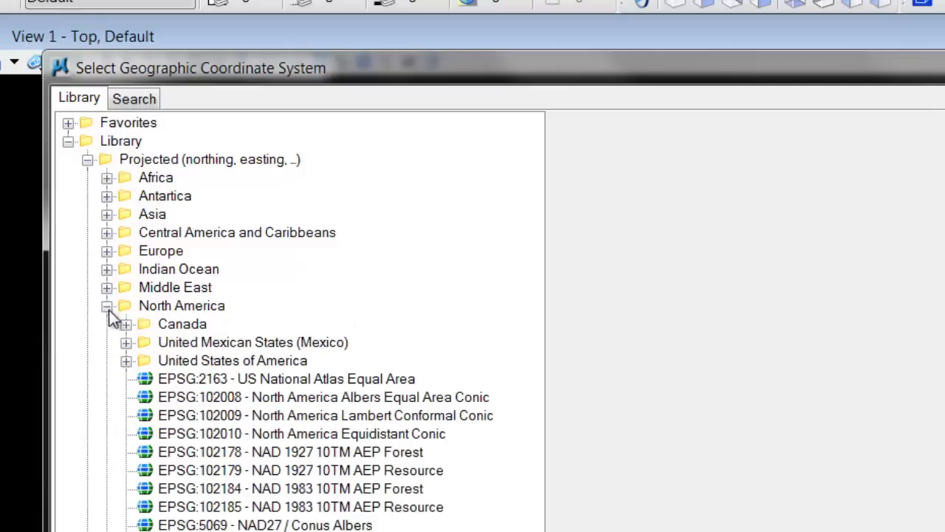
{"action": "left_click", "coordinate": [126, 361]}
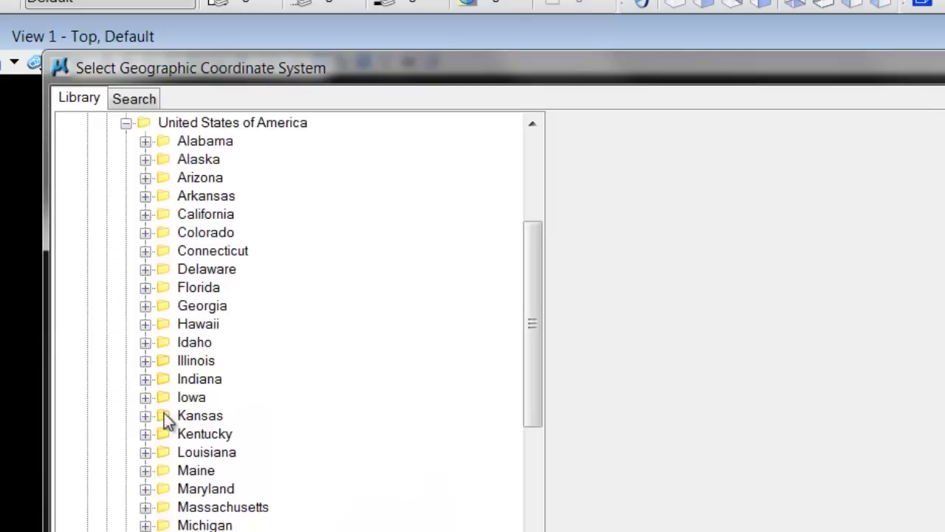
{"action": "scroll", "coordinate": [185, 492], "scroll_direction": "down", "scroll_amount": 3}
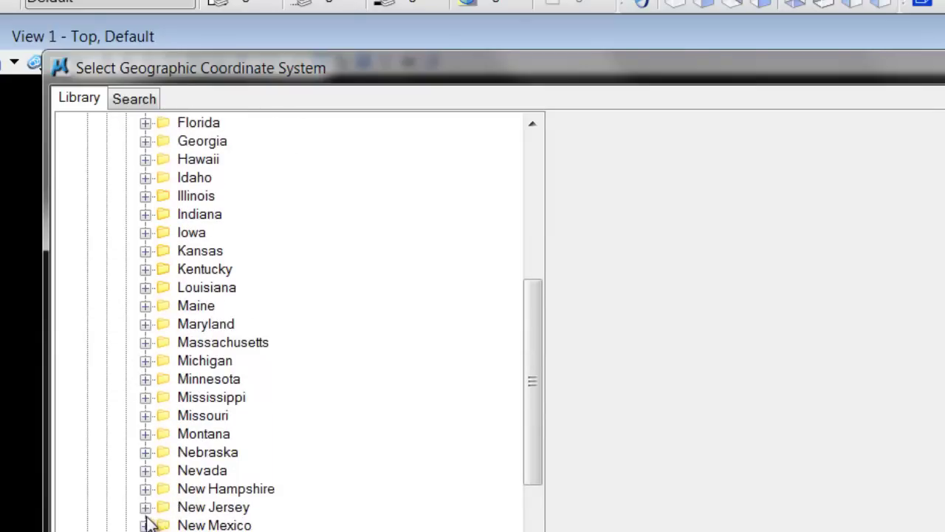
{"action": "left_click", "coordinate": [145, 507]}
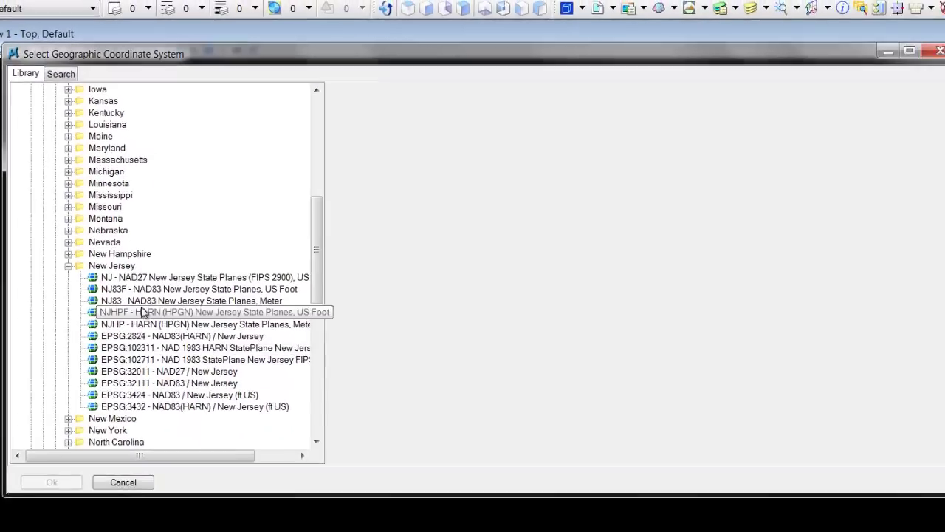
{"action": "left_click", "coordinate": [137, 278]}
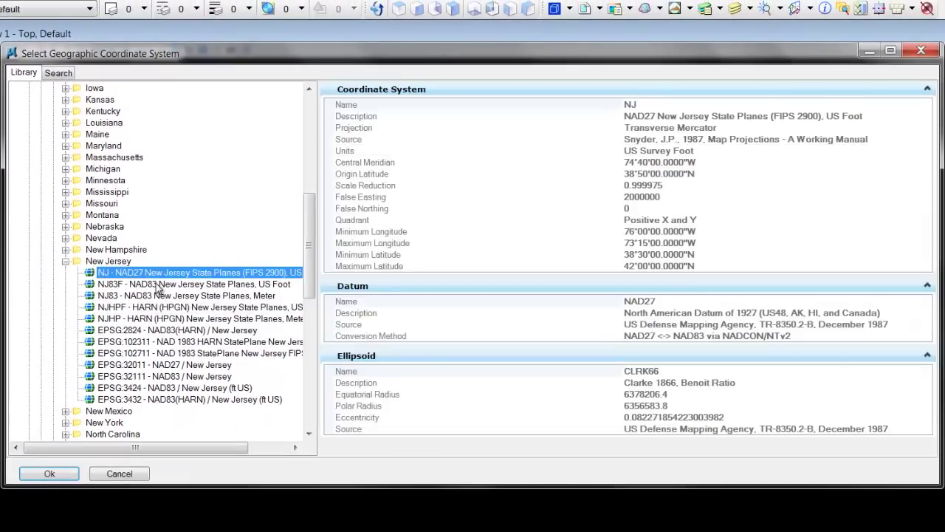
{"action": "left_click", "coordinate": [158, 285]}
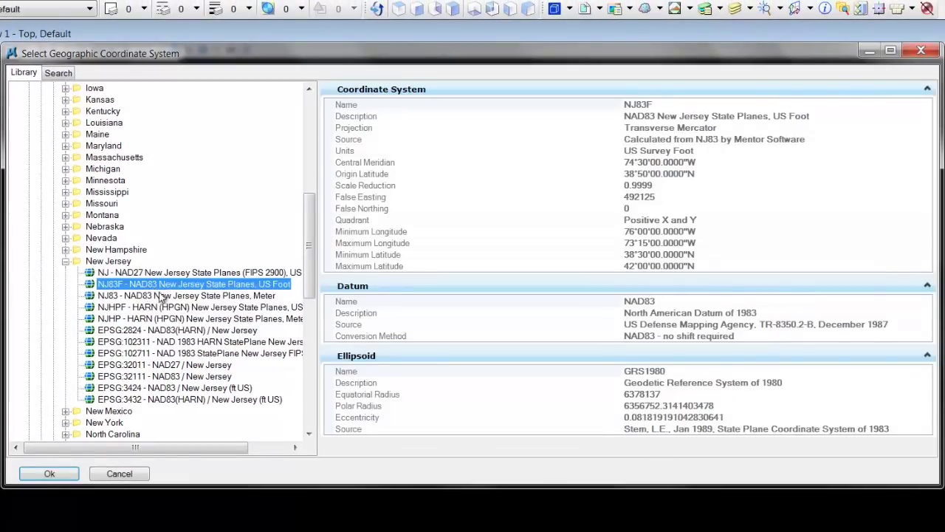
- Compare the NJ83 metre and NJ83F US Foot systems, then add NJ83F to Favorites
{"action": "left_click", "coordinate": [263, 296]}
{"action": "left_click", "coordinate": [238, 285]}
{"action": "right_click", "coordinate": [216, 287]}
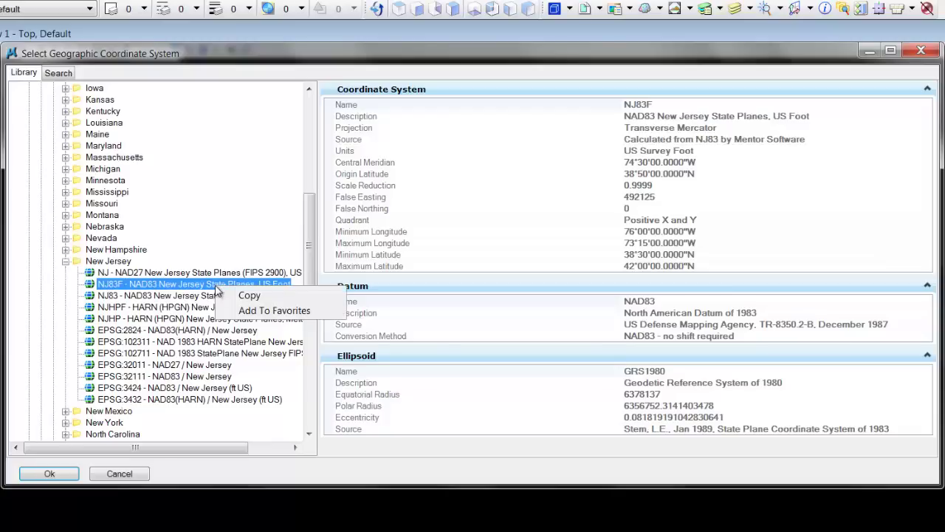
{"action": "left_click", "coordinate": [260, 311]}
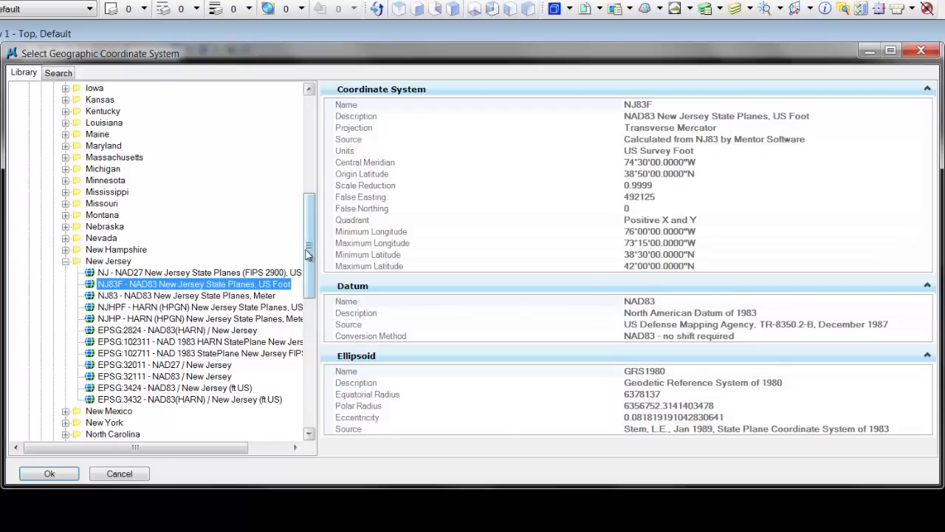
{"action": "left_click_drag", "start_coordinate": [310, 250], "coordinate": [310, 96]}
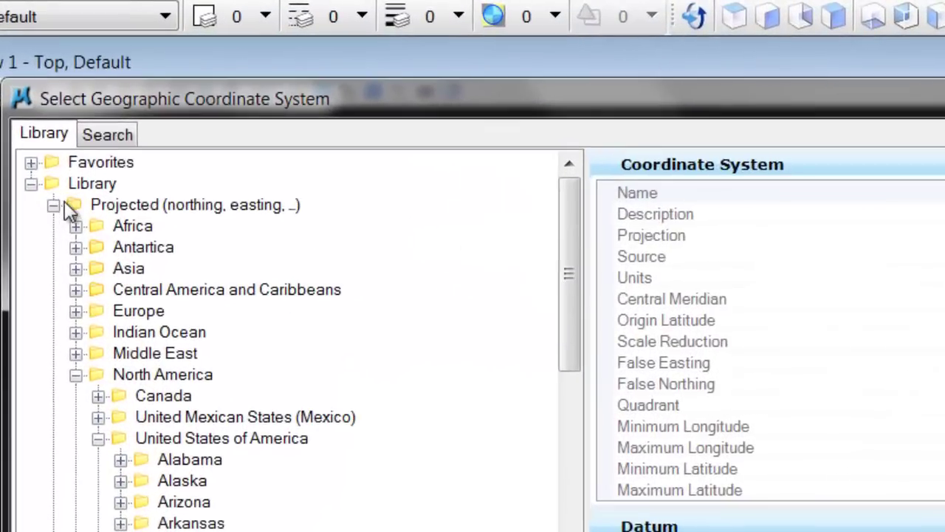
- Collapse the Projected and Library branches, expand Favorites, and select PA83-NF to view its details
{"action": "left_click", "coordinate": [30, 112]}
{"action": "left_click", "coordinate": [31, 183]}
{"action": "left_click", "coordinate": [31, 162]}
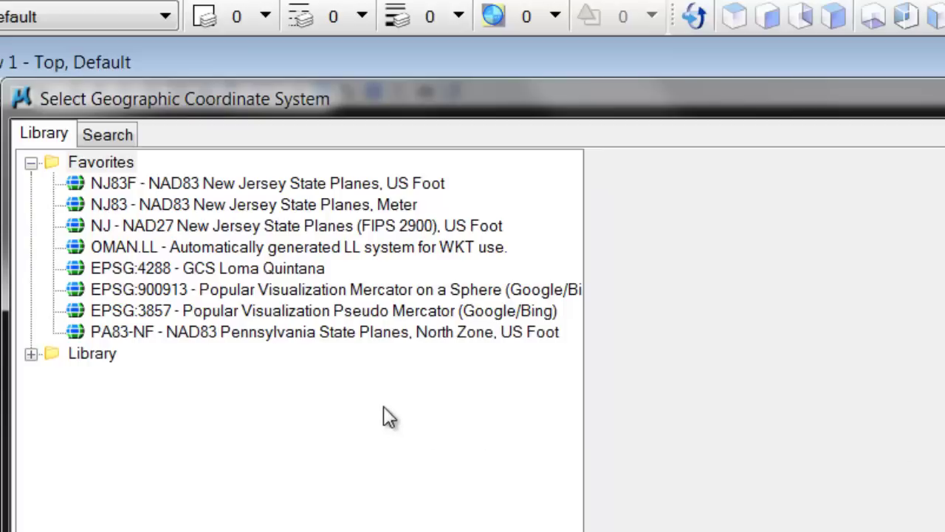
{"action": "left_click", "coordinate": [277, 334]}
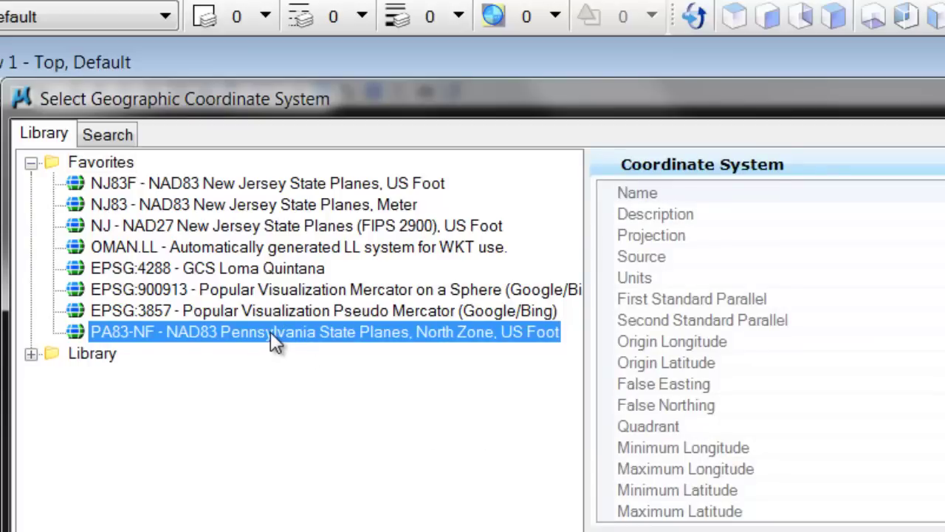
- Apply PA83-NF from Favorites as the model's geographic coordinate system
{"action": "double_click", "coordinate": [270, 331]}
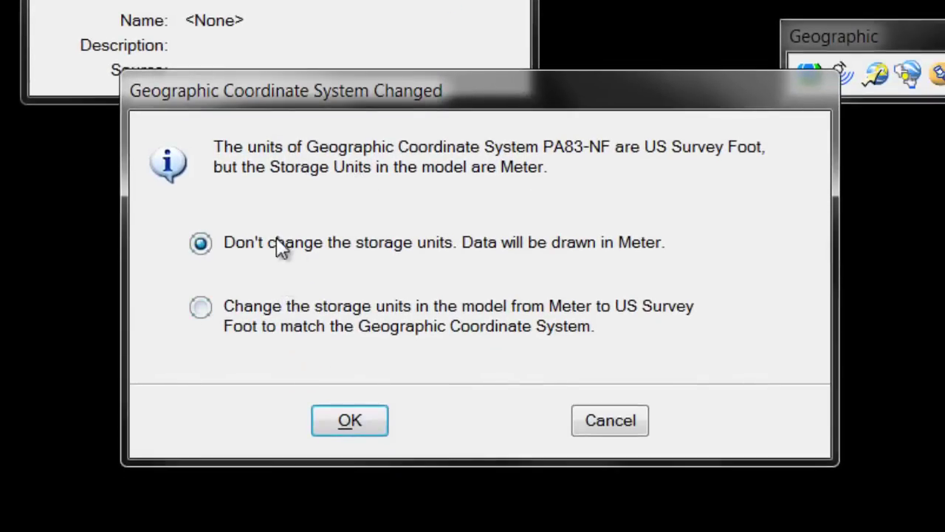
- Choose to convert the model's storage units to US Survey Foot and confirm
{"action": "left_click", "coordinate": [226, 313]}
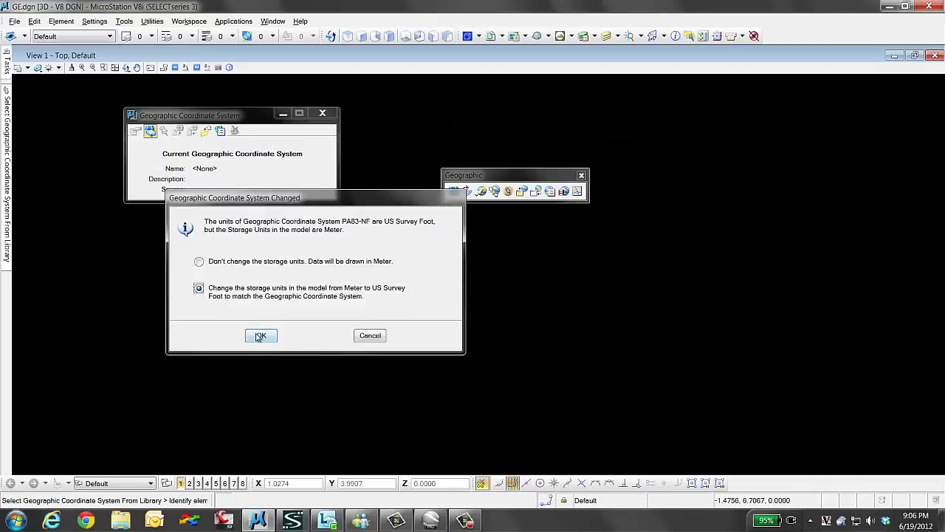
{"action": "left_click", "coordinate": [318, 417]}
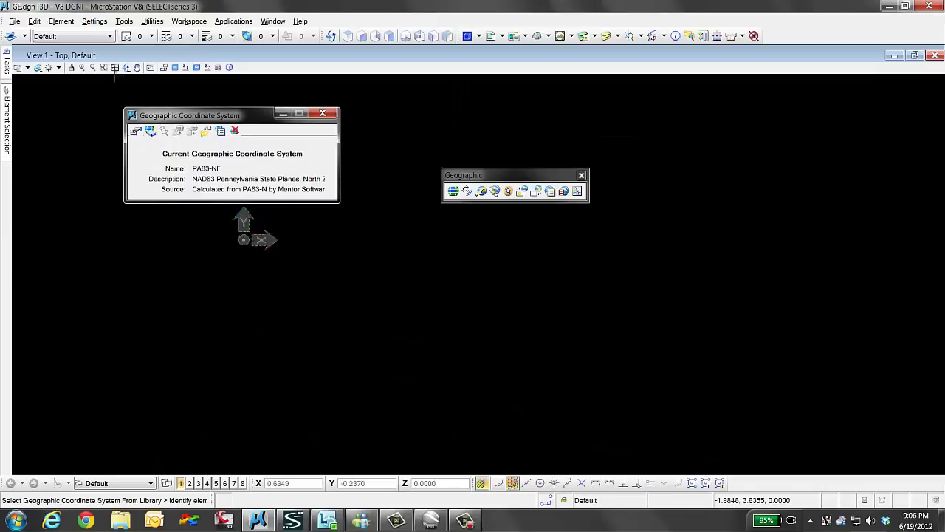
{"action": "left_click", "coordinate": [95, 21]}
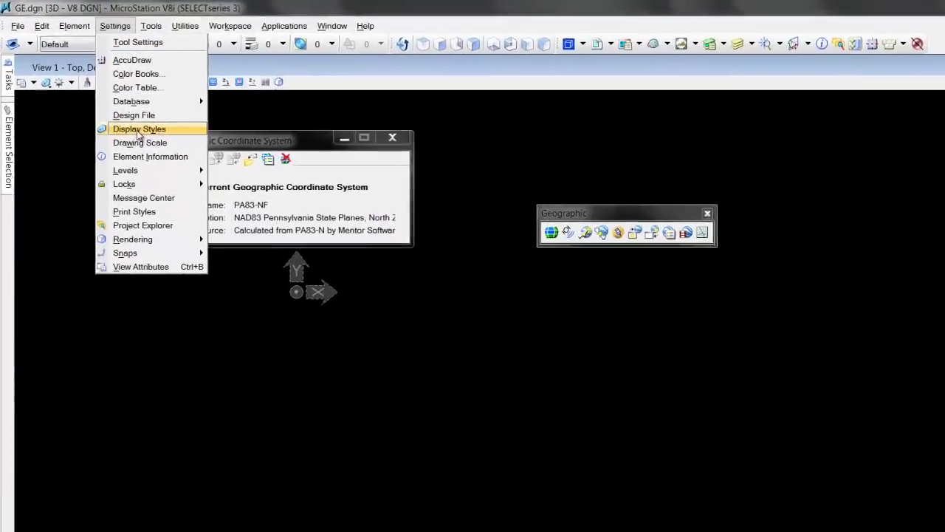
{"action": "left_click", "coordinate": [134, 115]}
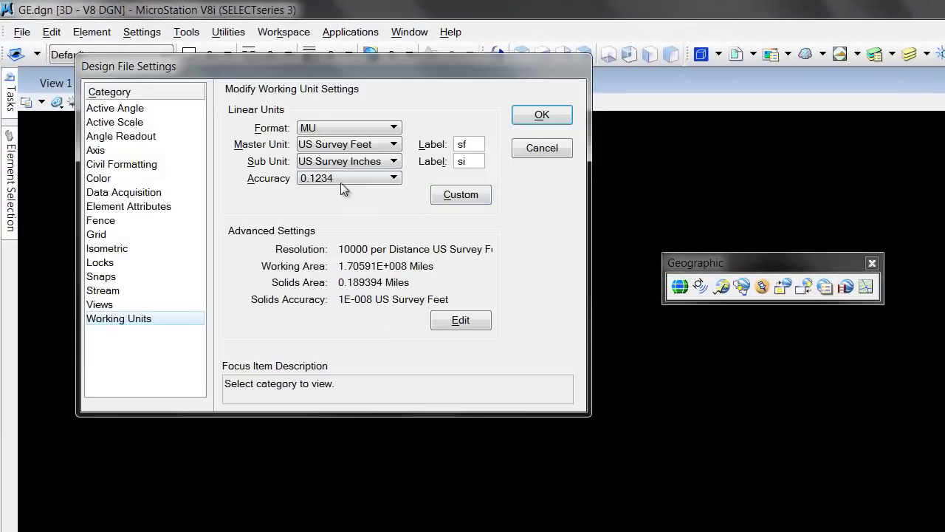
{"action": "left_click", "coordinate": [457, 318]}
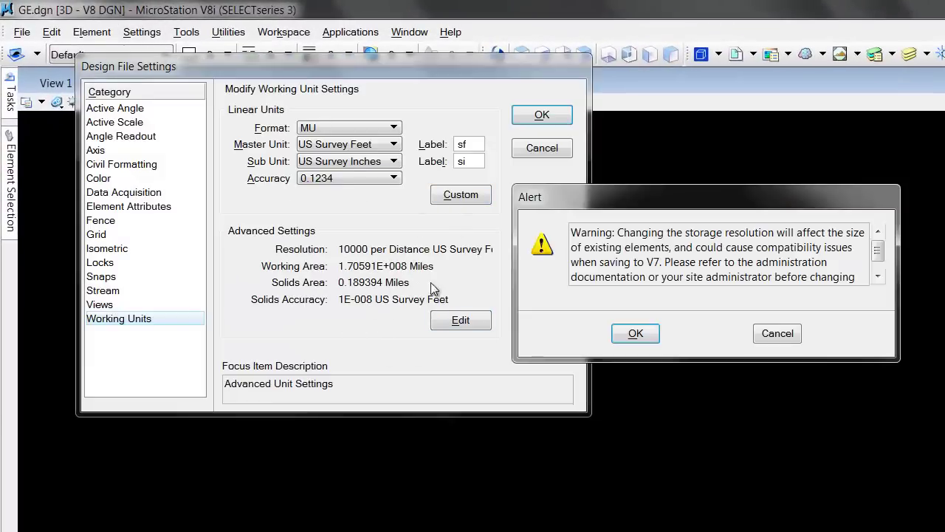
{"action": "left_click", "coordinate": [644, 335]}
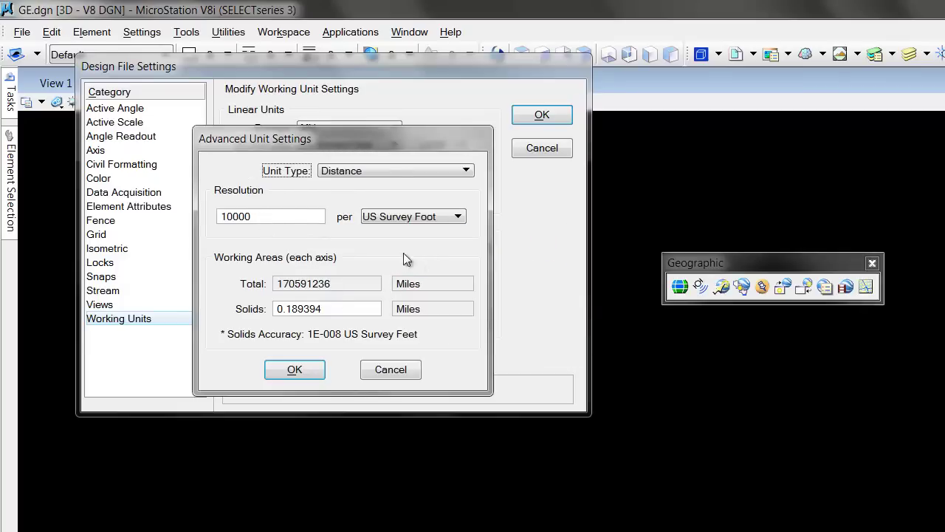
{"action": "left_click", "coordinate": [309, 369]}
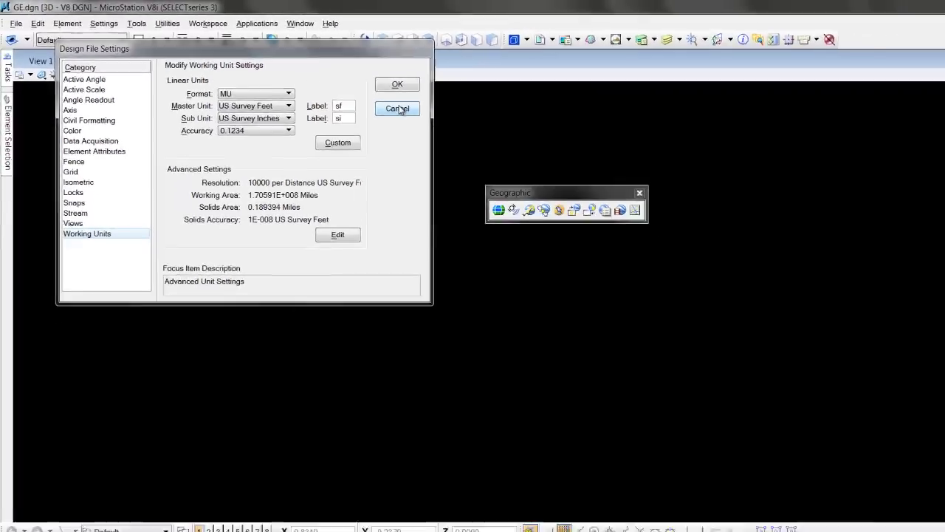
{"action": "left_click", "coordinate": [542, 148]}
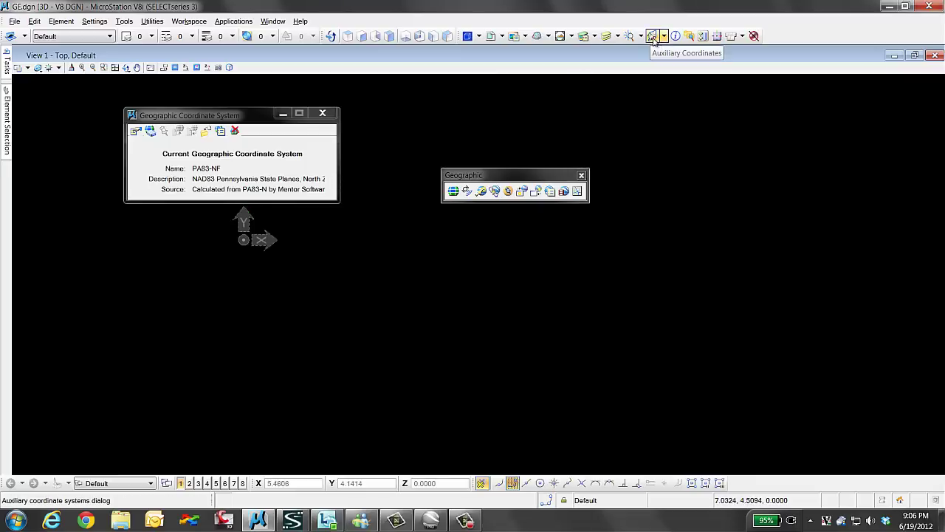
{"action": "right_click", "coordinate": [653, 37]}
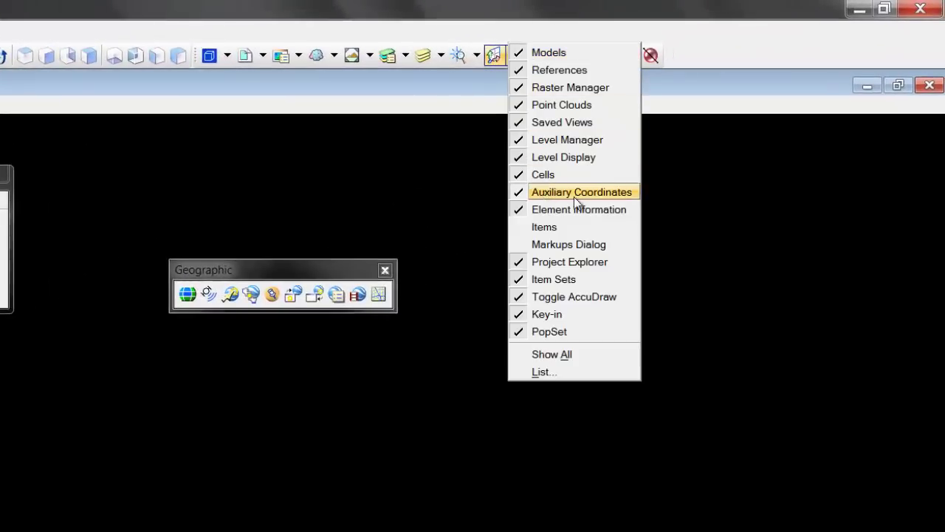
- Activate PA83-NF as the auxiliary coordinate system and set the readout to ACS Position in degrees
{"action": "left_click", "coordinate": [568, 170]}
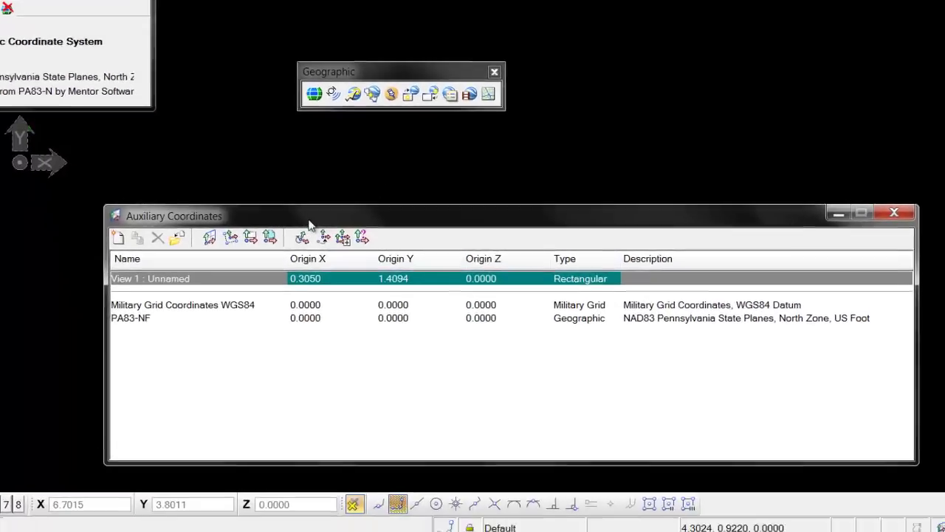
{"action": "left_click_drag", "start_coordinate": [318, 285], "coordinate": [216, 143]}
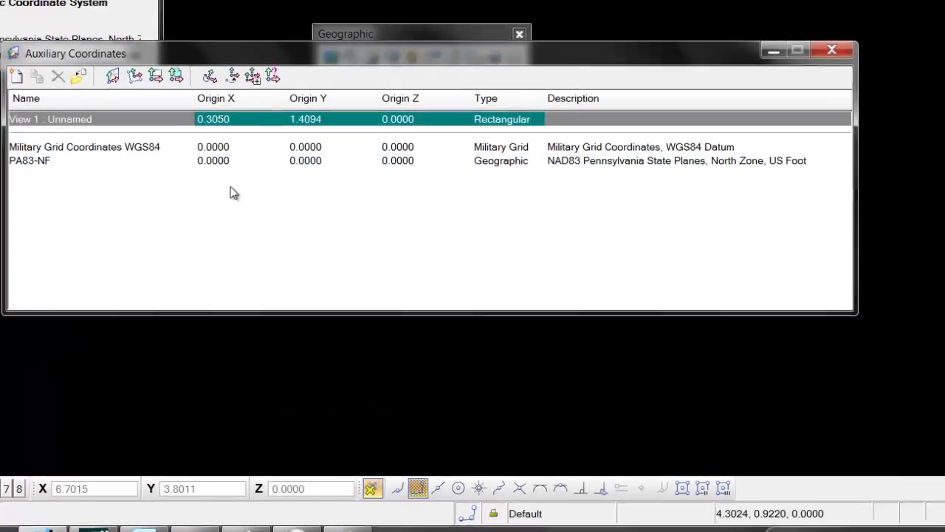
{"action": "left_click", "coordinate": [90, 193]}
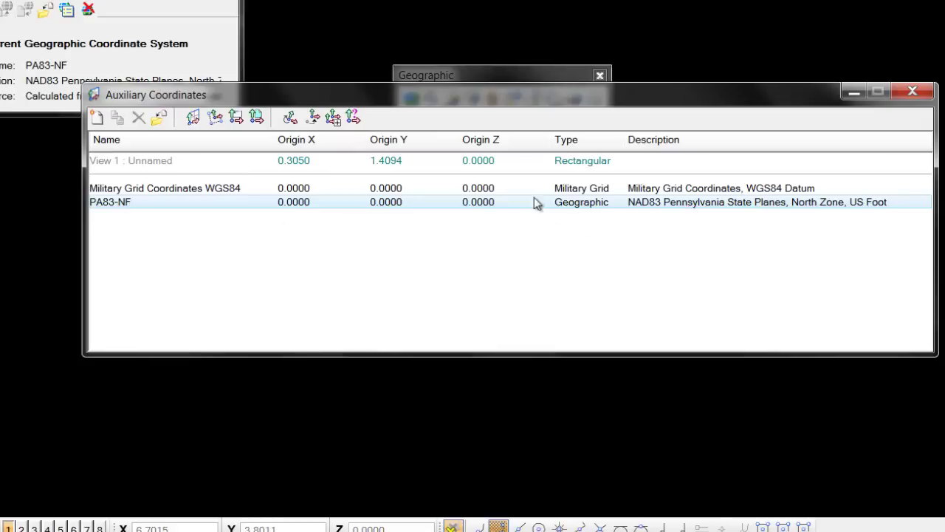
{"action": "left_click_drag", "start_coordinate": [388, 92], "coordinate": [512, 222]}
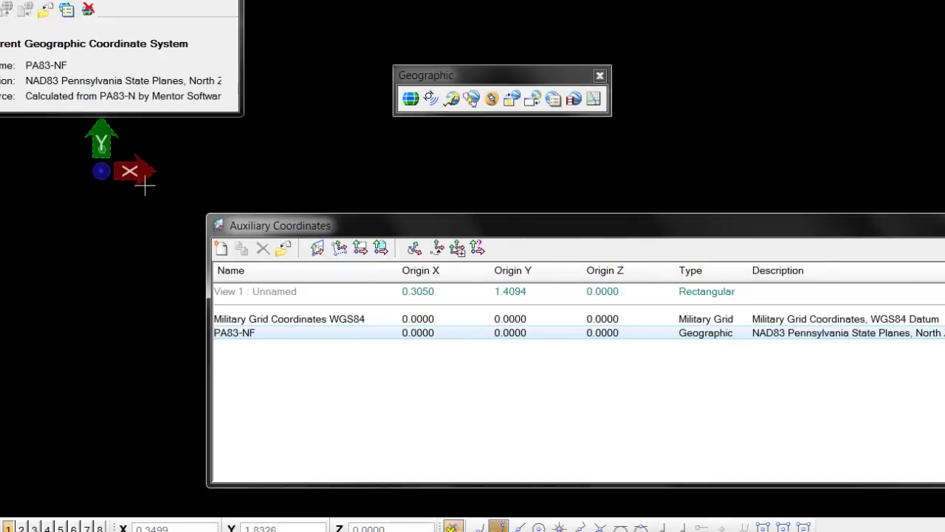
{"action": "double_click", "coordinate": [267, 334]}
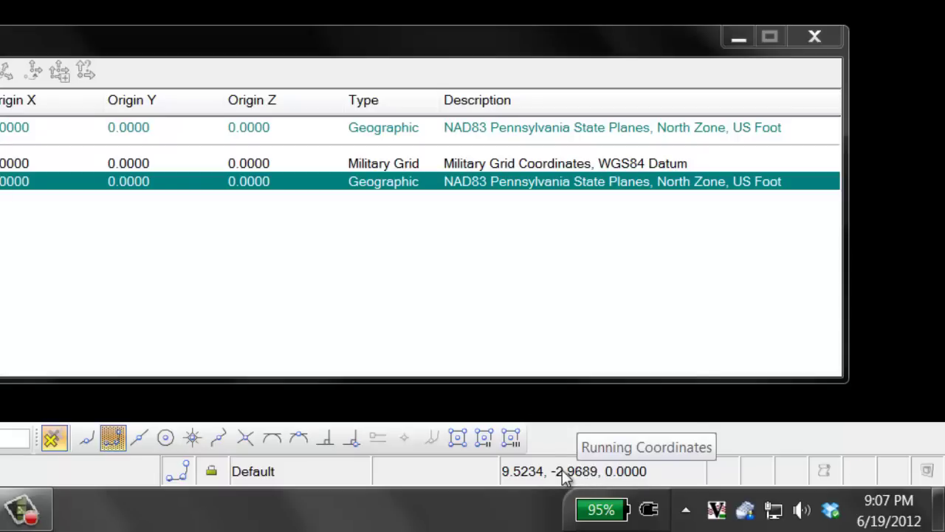
{"action": "right_click", "coordinate": [565, 476]}
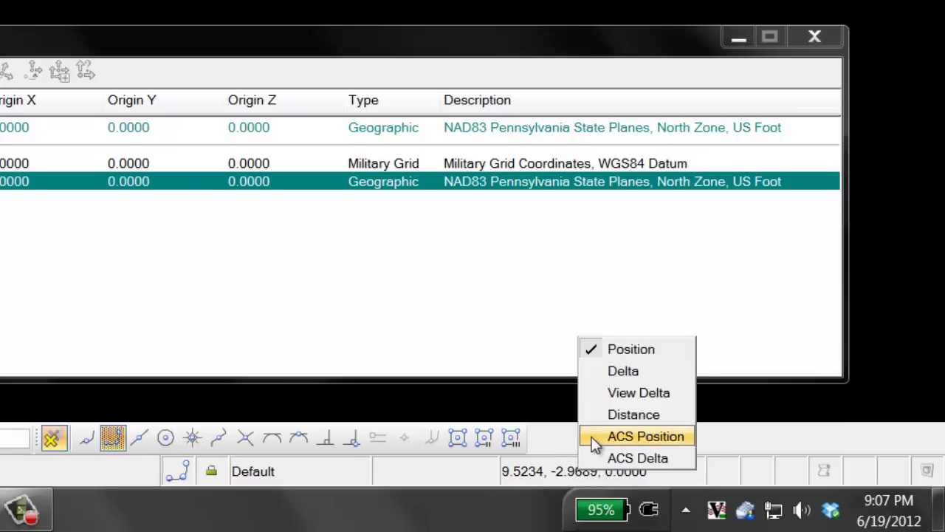
{"action": "left_click", "coordinate": [644, 437]}
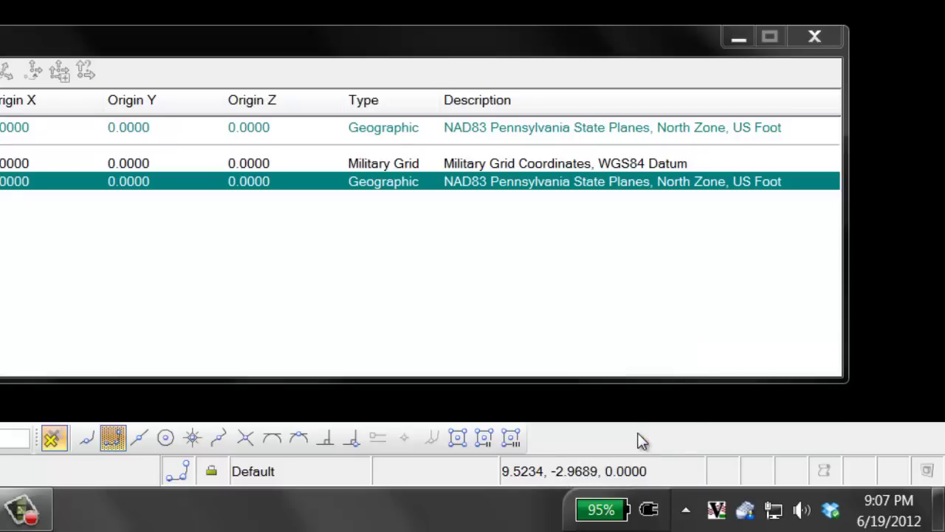